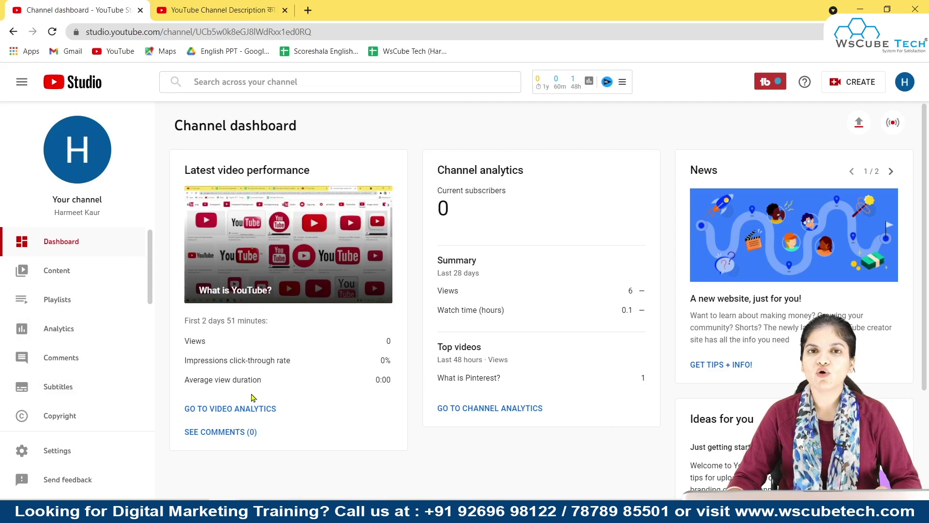
- Go from the dashboard to the Content page listing the channel's uploaded videos
click(58, 270)
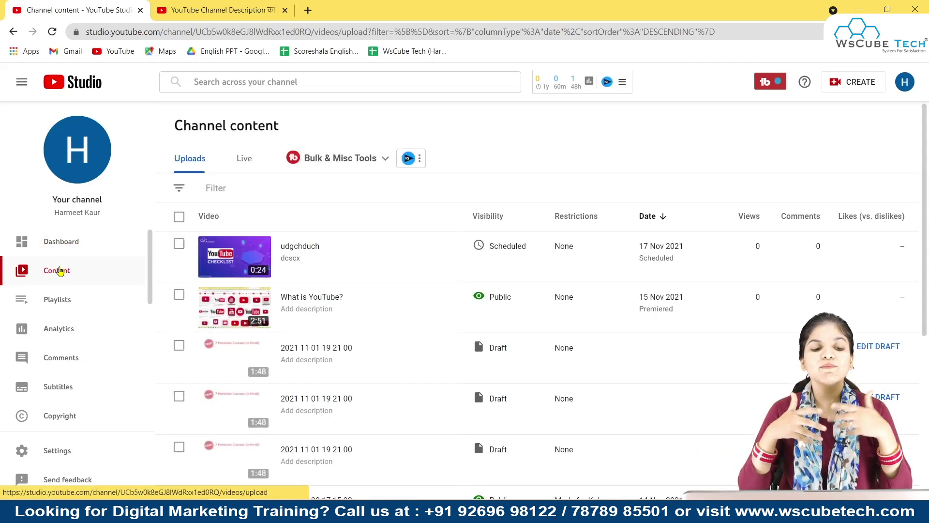
- Open the 'What is YouTube?' video details and scroll down to the End screen card
mouse_move(331, 301)
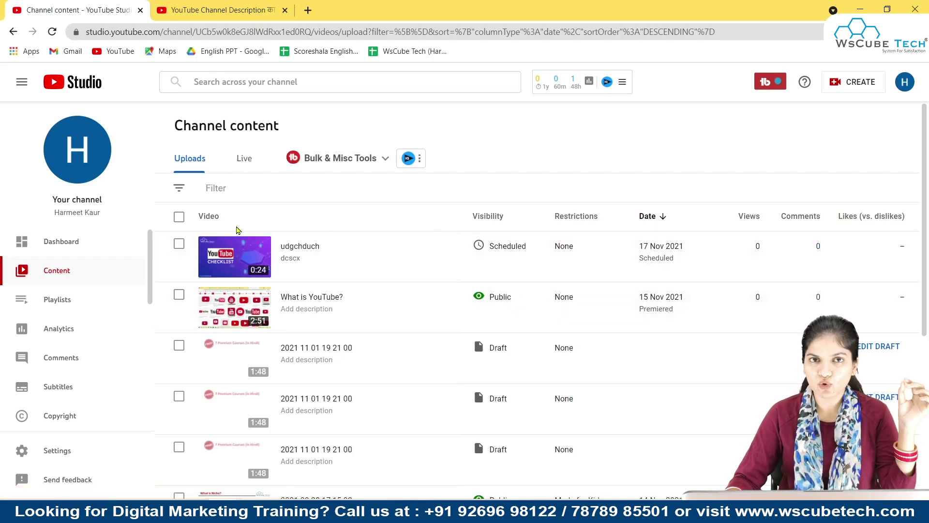
click(293, 244)
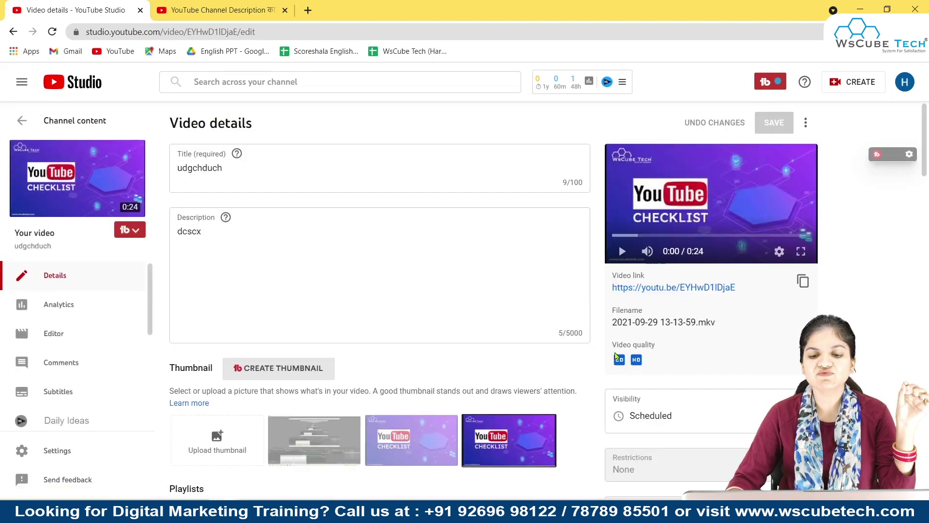
scroll(685, 347, down, 8)
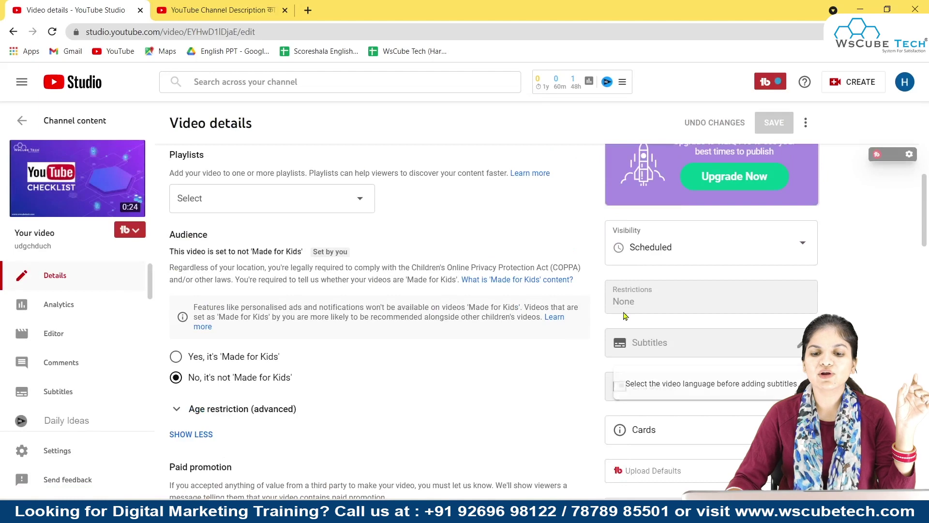
scroll(656, 326, down, 2)
scroll(178, 288, up, 3)
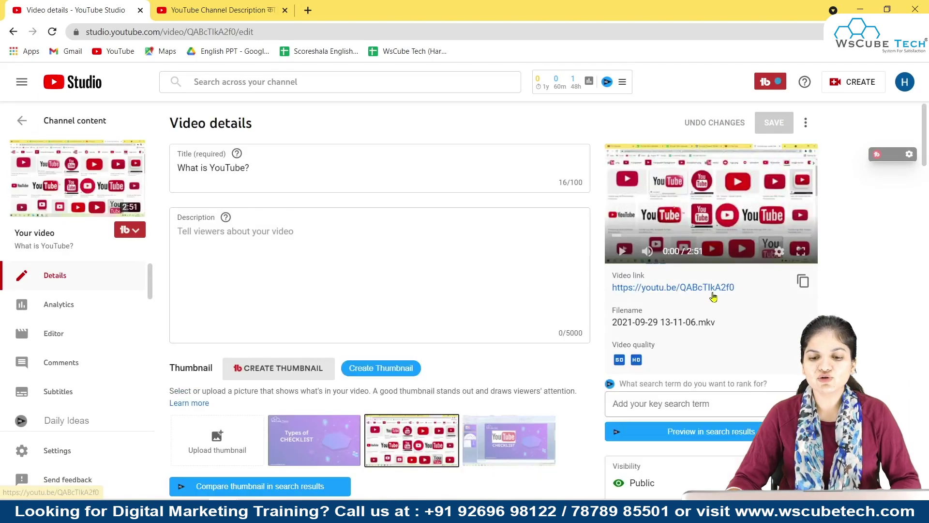
scroll(712, 294, down, 7)
scroll(715, 297, down, 1)
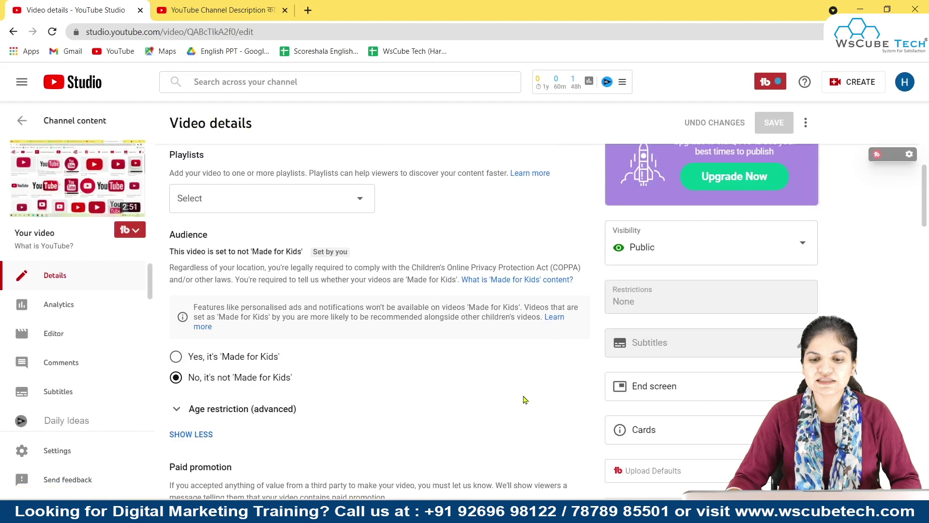
scroll(691, 385, down, 1)
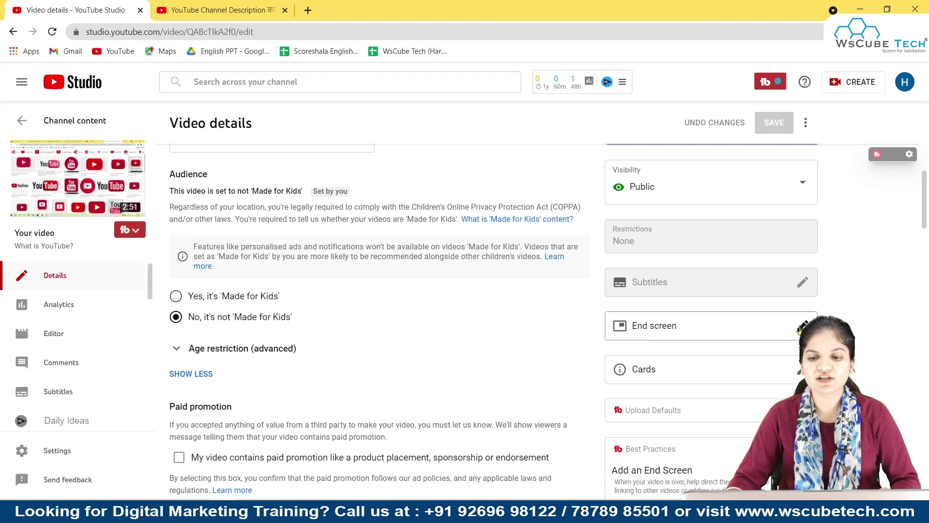
- Apply the '1 video, 1 playlist, 1 subscribe' end screen template
click(718, 323)
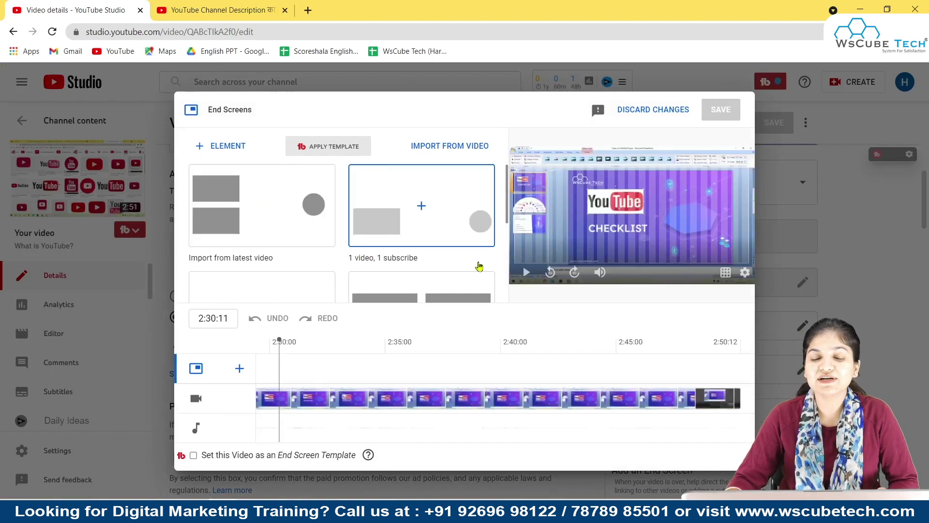
scroll(358, 245, down, 2)
scroll(357, 245, up, 2)
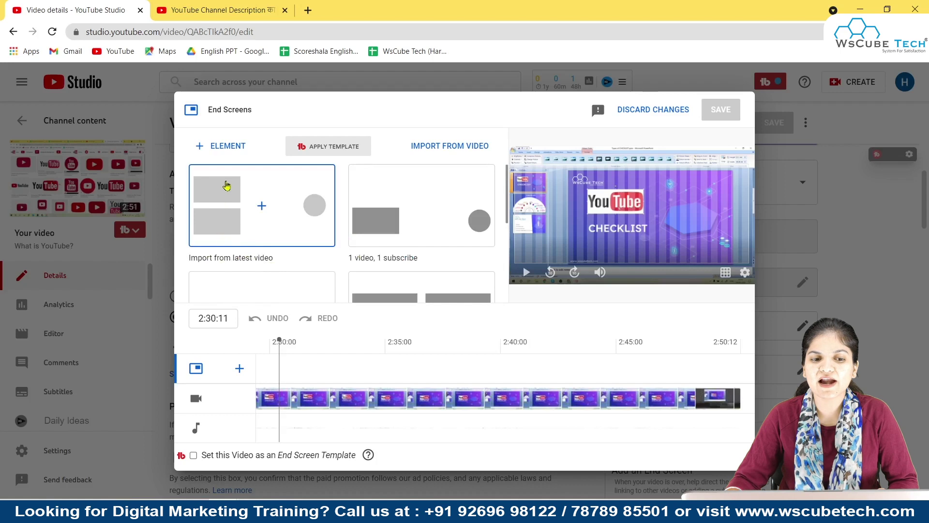
scroll(386, 257, down, 1)
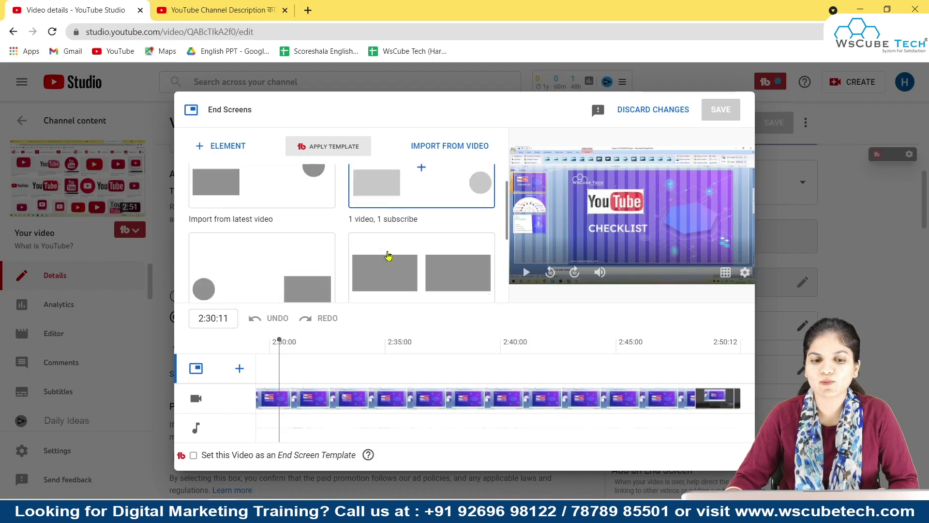
scroll(400, 243, up, 1)
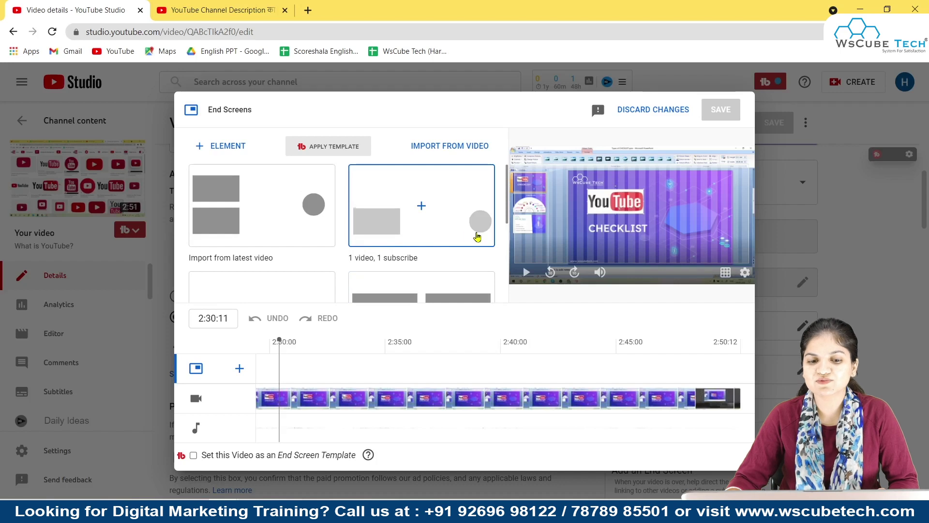
scroll(477, 236, down, 2)
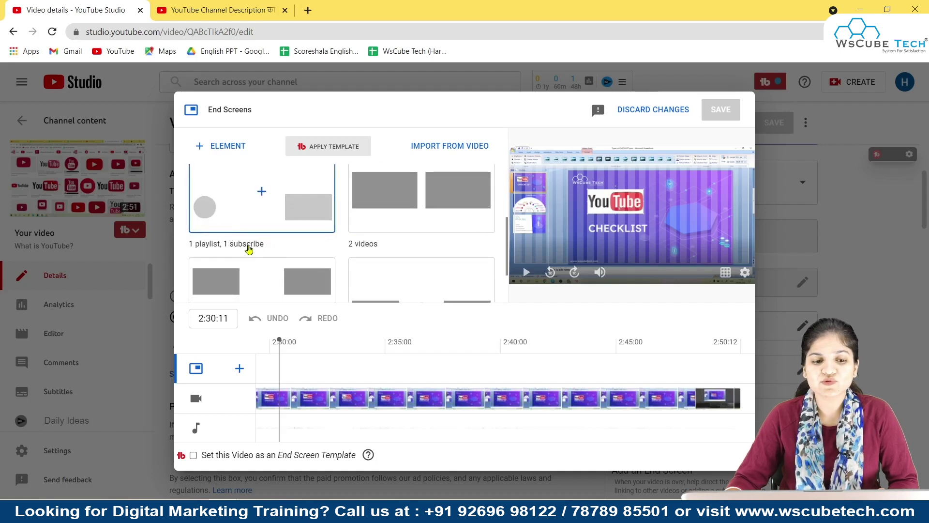
scroll(369, 253, up, 1)
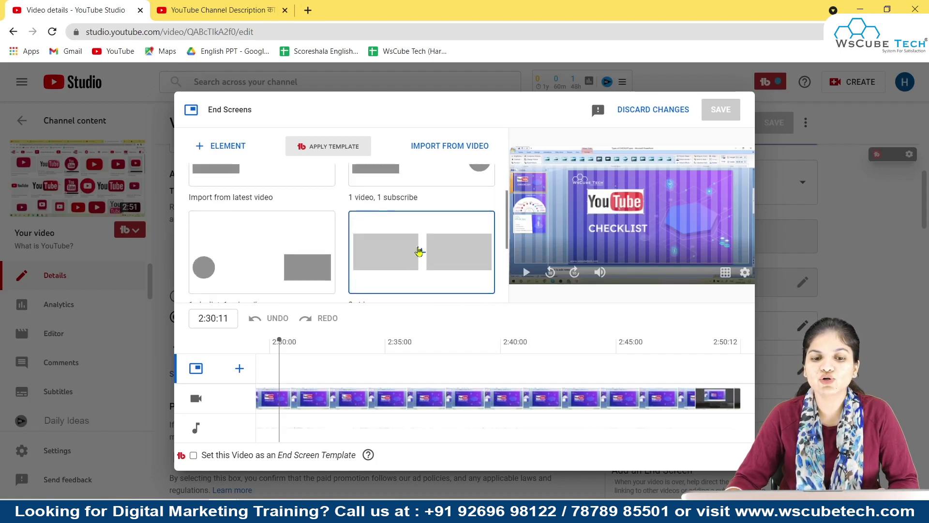
scroll(422, 262, down, 1)
scroll(422, 262, down, 2)
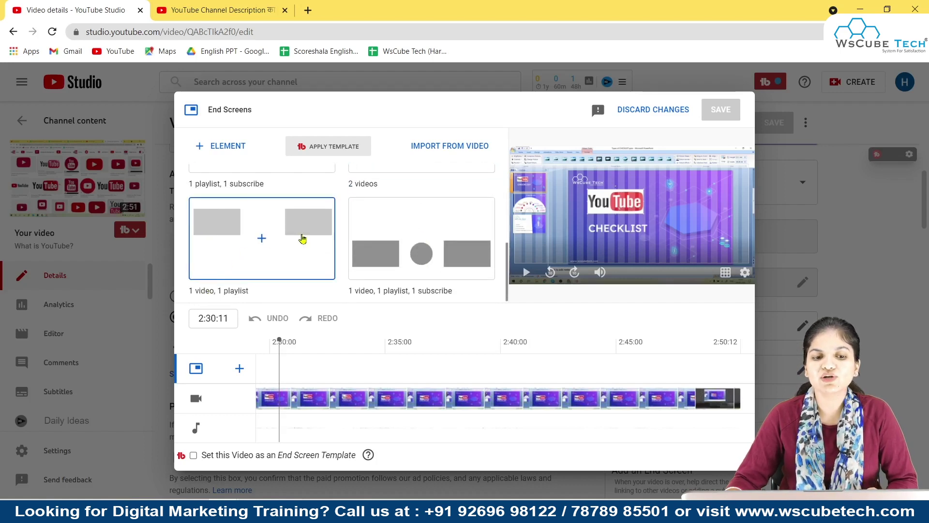
scroll(383, 257, down, 1)
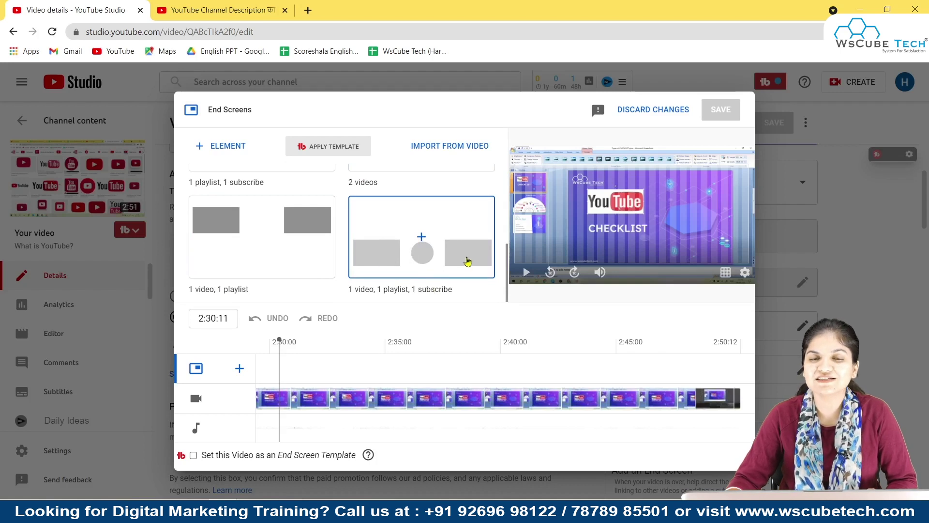
click(390, 258)
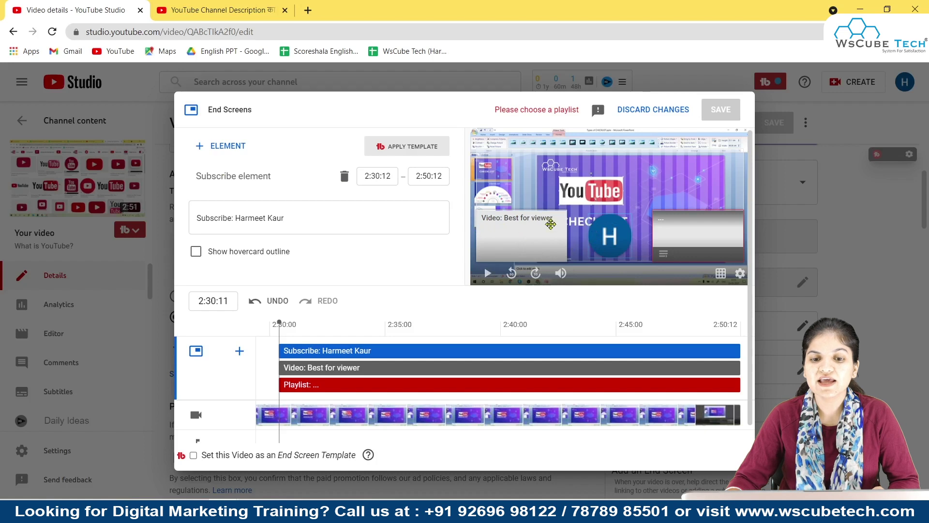
- Select the end screen's video element and switch it to 'Choose specific video'
click(534, 243)
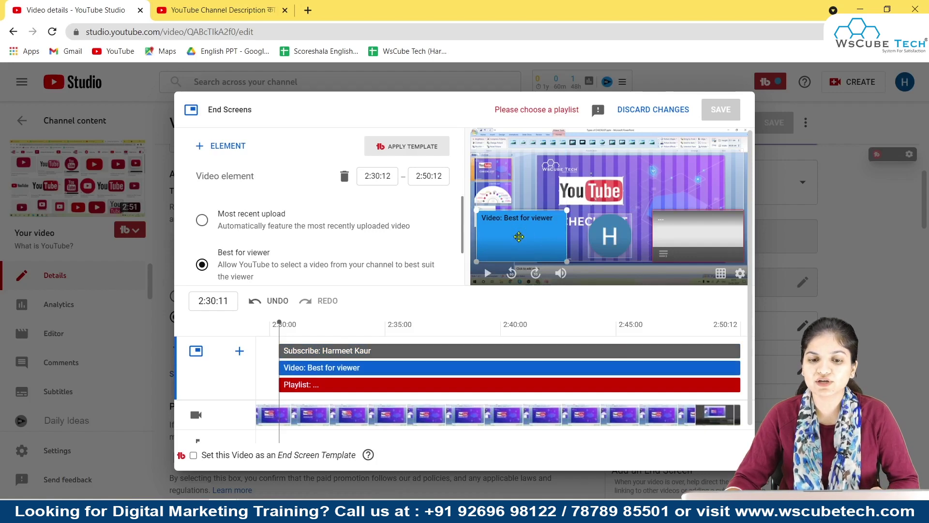
scroll(238, 231, down, 1)
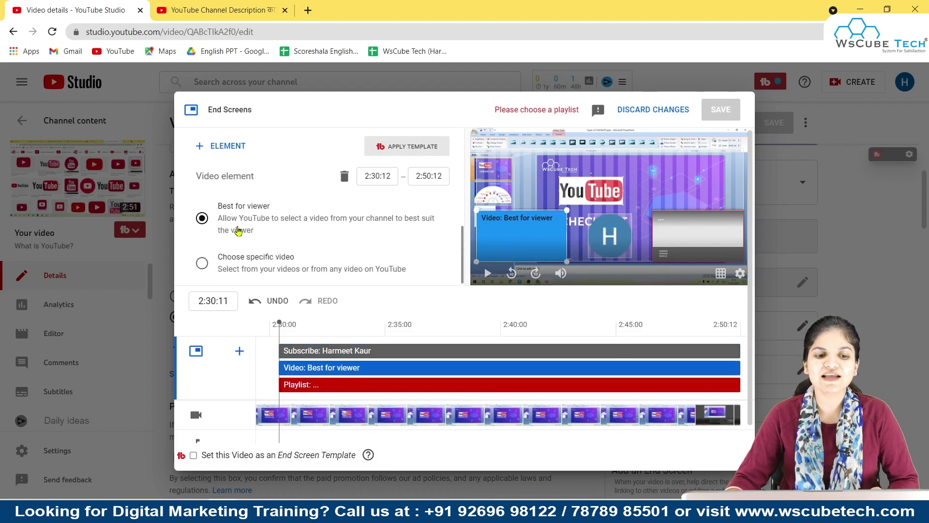
scroll(238, 231, up, 1)
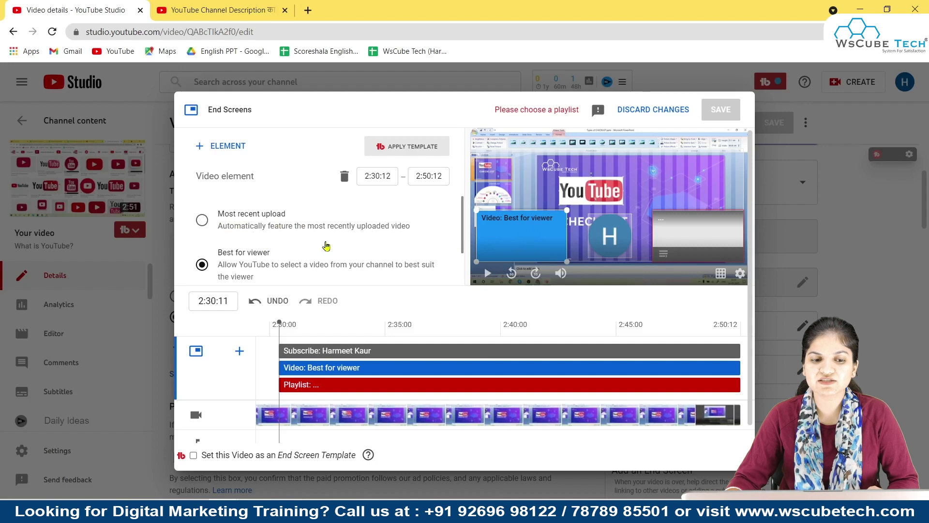
scroll(296, 245, down, 1)
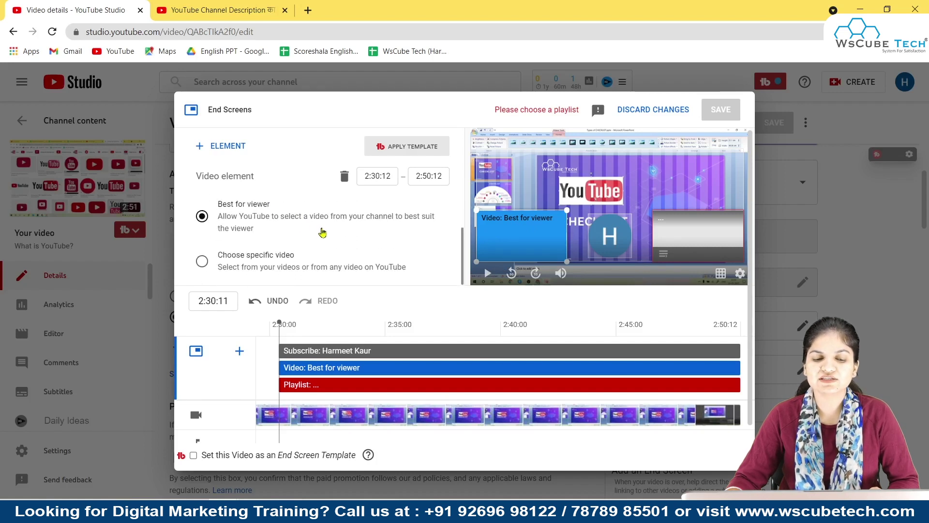
scroll(323, 235, up, 1)
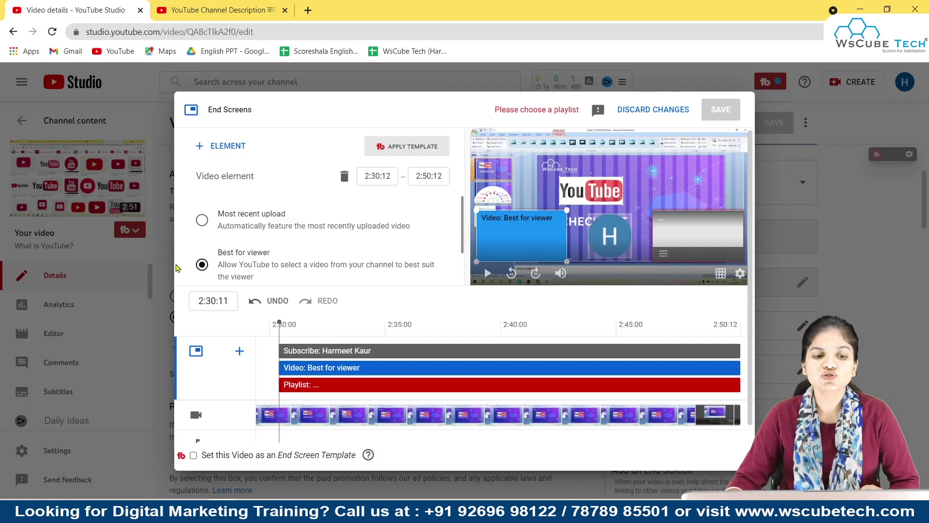
scroll(315, 269, down, 1)
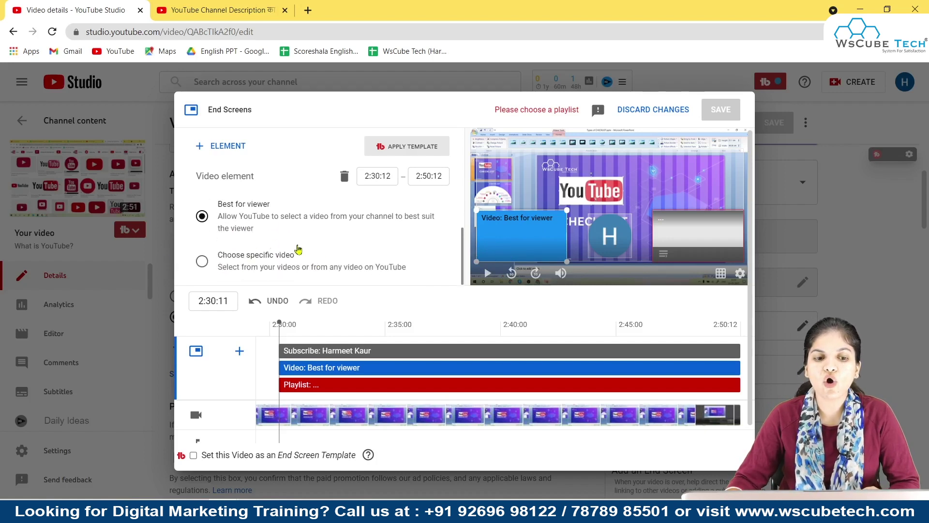
click(203, 262)
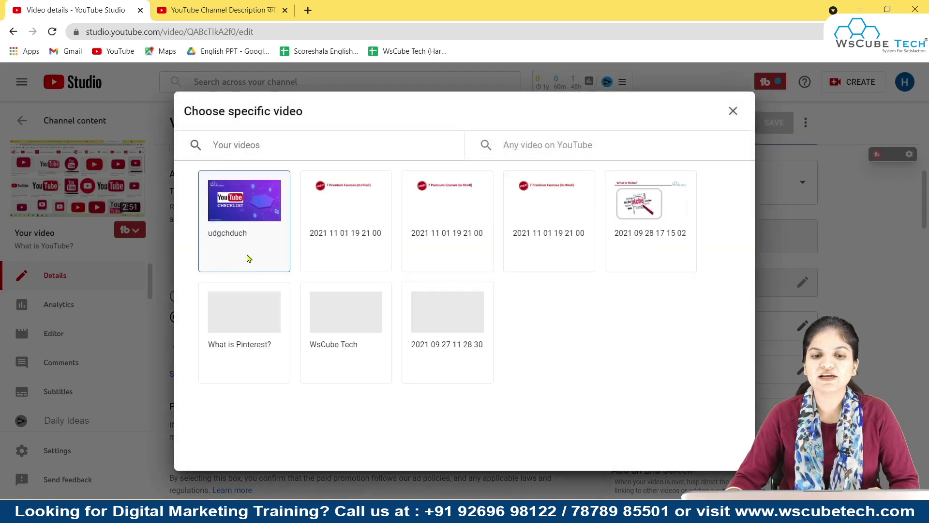
- Feature 'What is Pinterest?' and the 'pinterest' playlist, then enable the subscribe element's hovercard outline
click(272, 246)
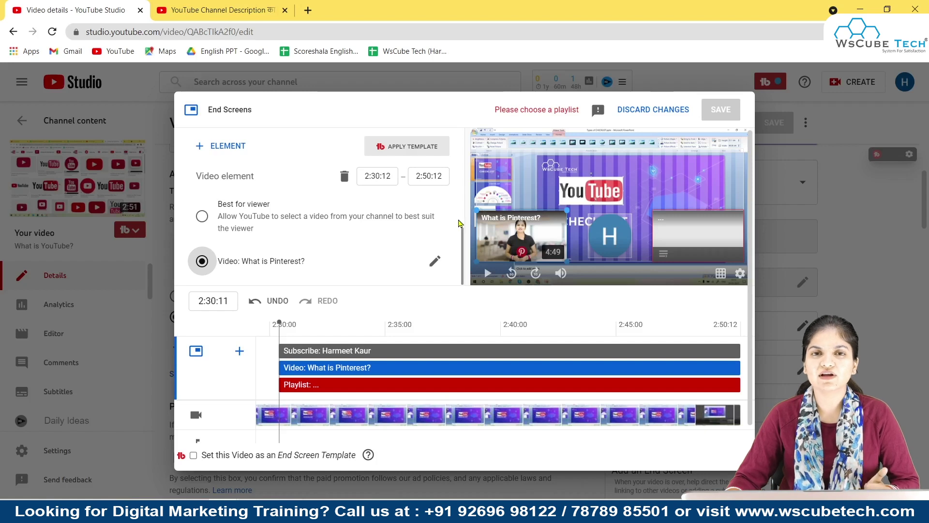
click(685, 240)
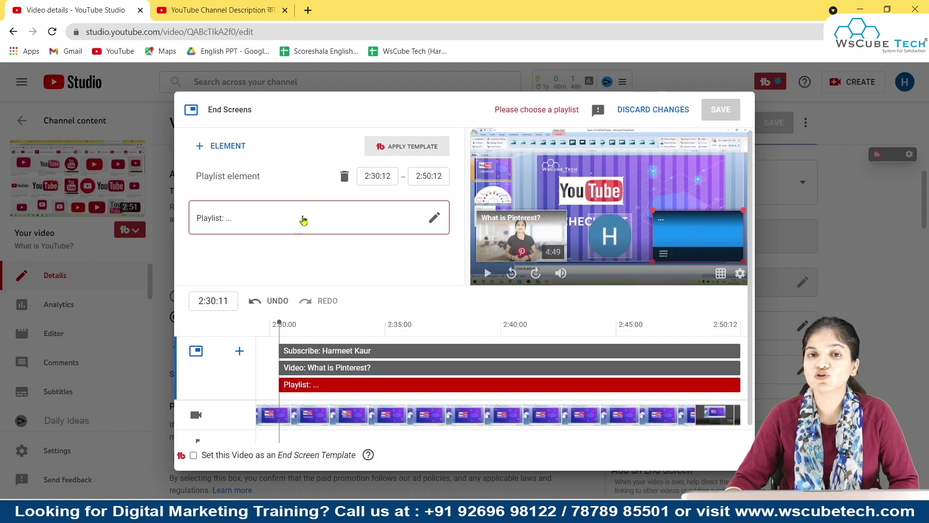
click(435, 218)
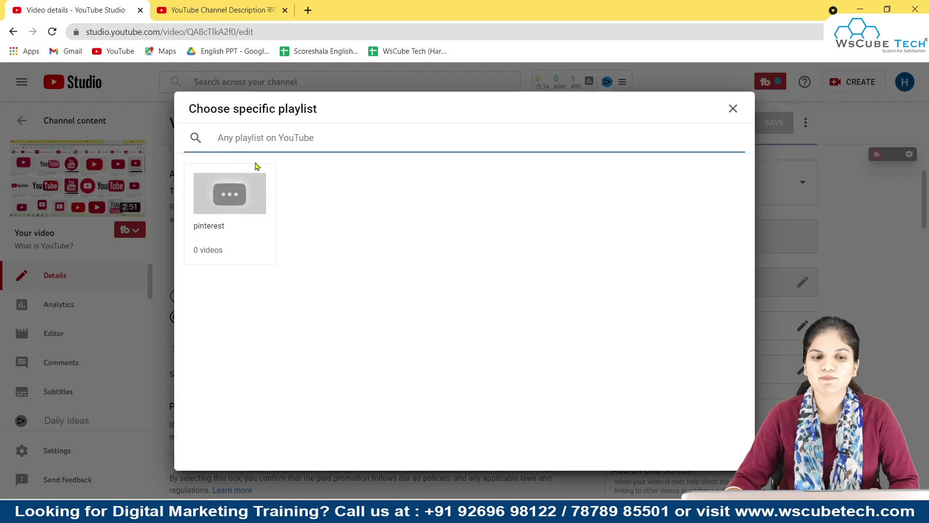
click(236, 184)
click(612, 233)
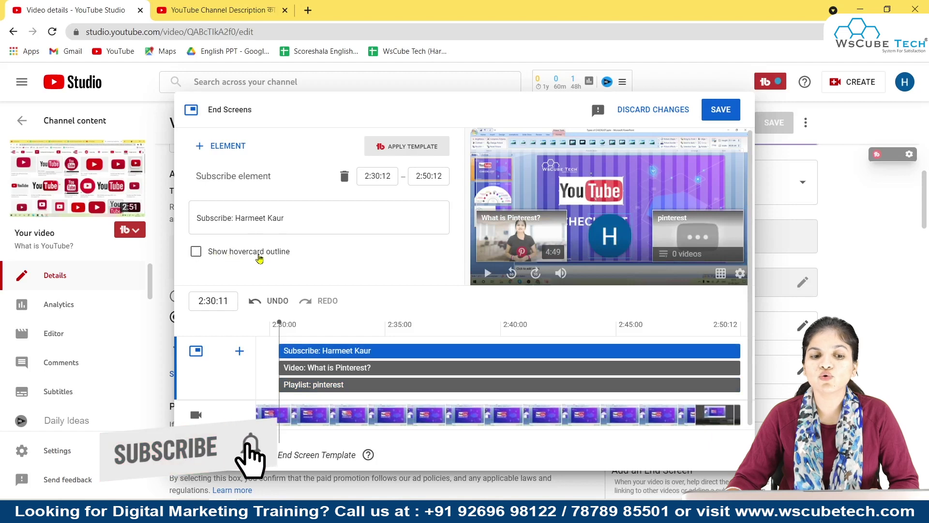
click(195, 251)
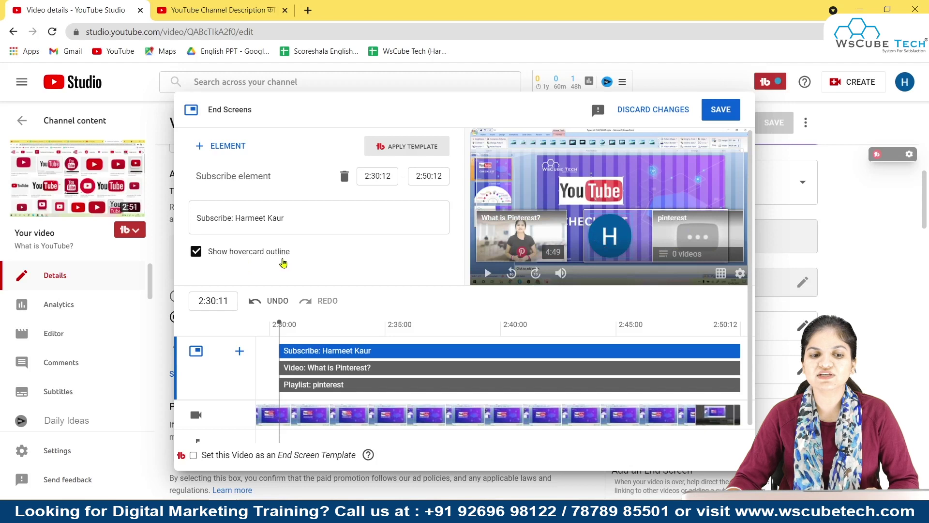
- Shift the subscribe element's start time slightly on the timeline and save the end screen
scroll(279, 262, down, 1)
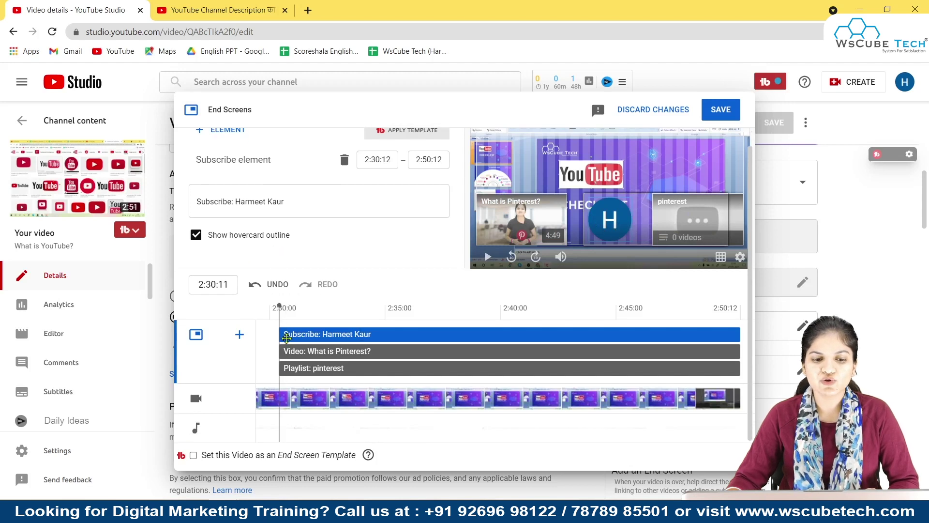
mouse_move(279, 334)
mouse_down()
mouse_move(353, 334)
mouse_move(271, 334)
mouse_up()
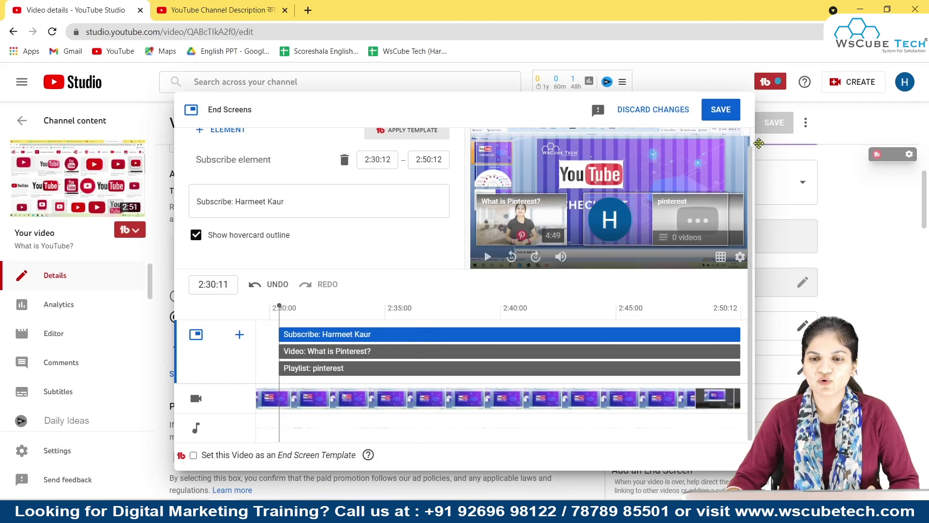
click(723, 110)
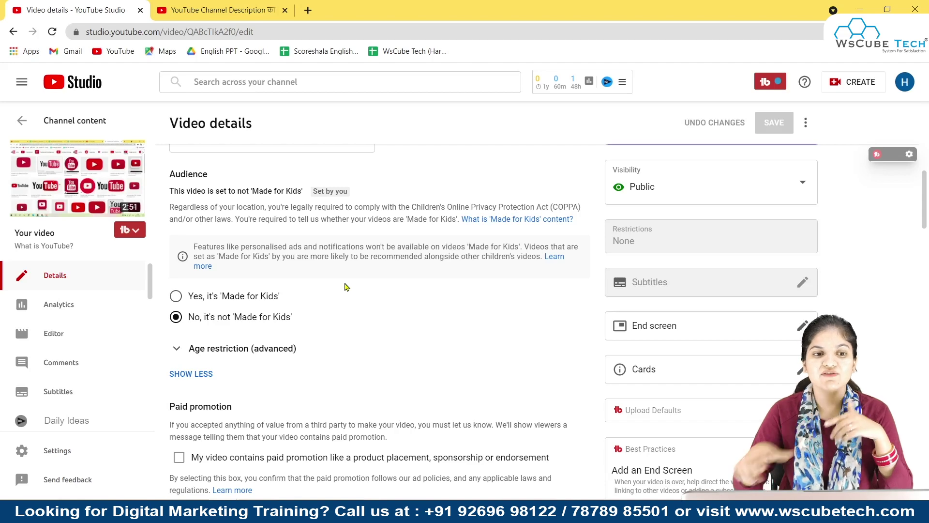
key(ctrl+Tab)
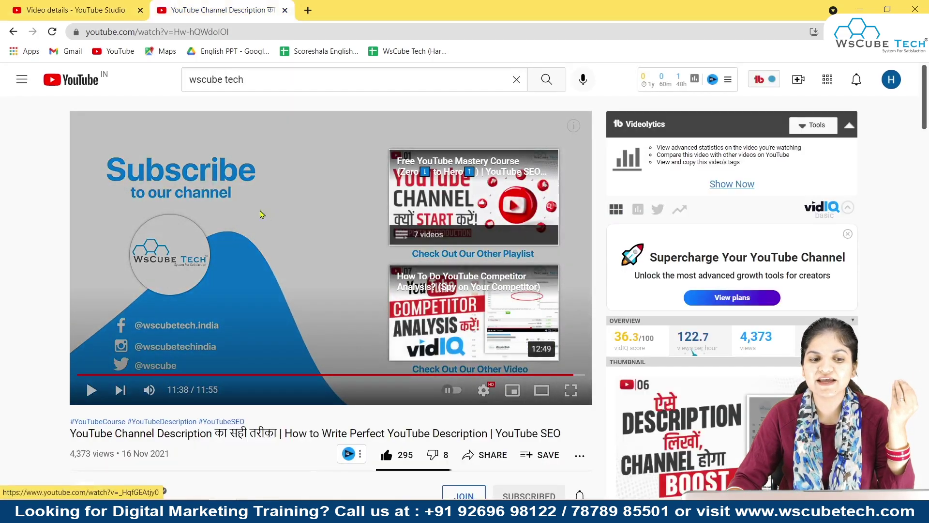
- Open the playlist from the end-screen card on the watch page, then close that tab
click(500, 192)
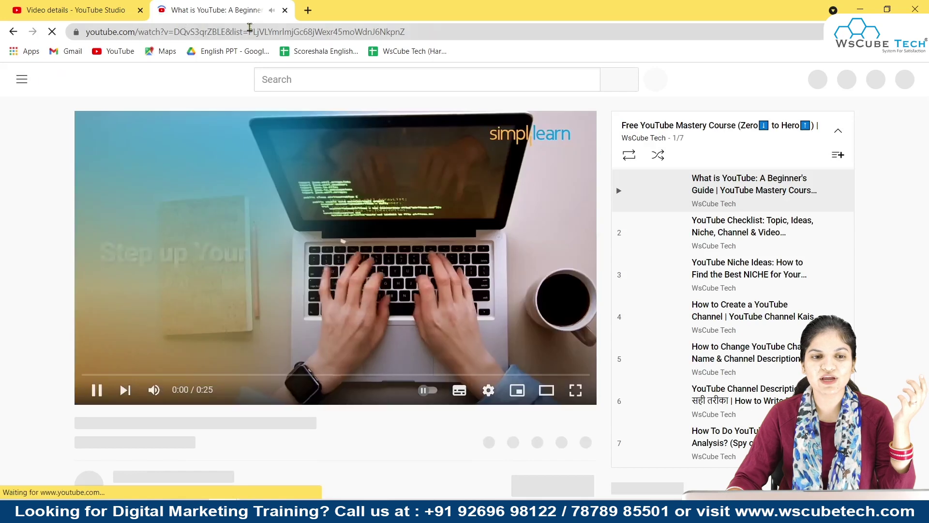
click(285, 10)
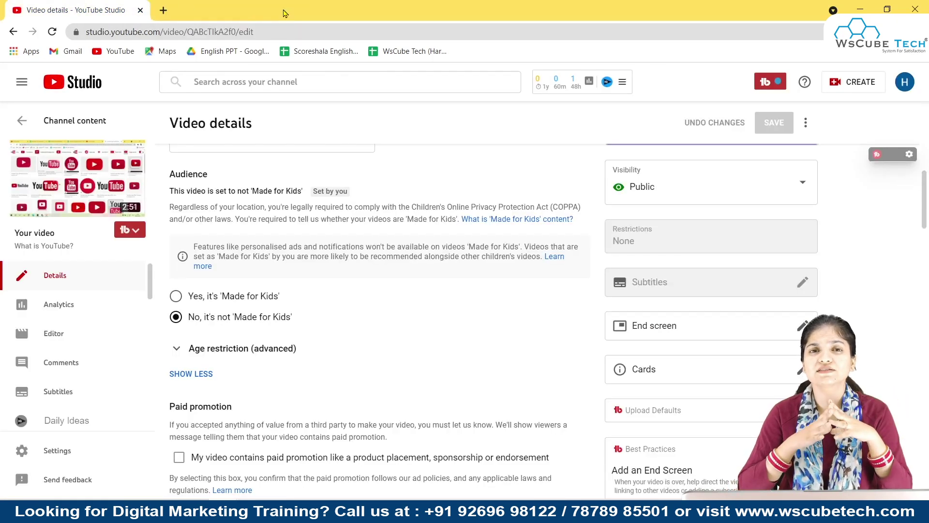